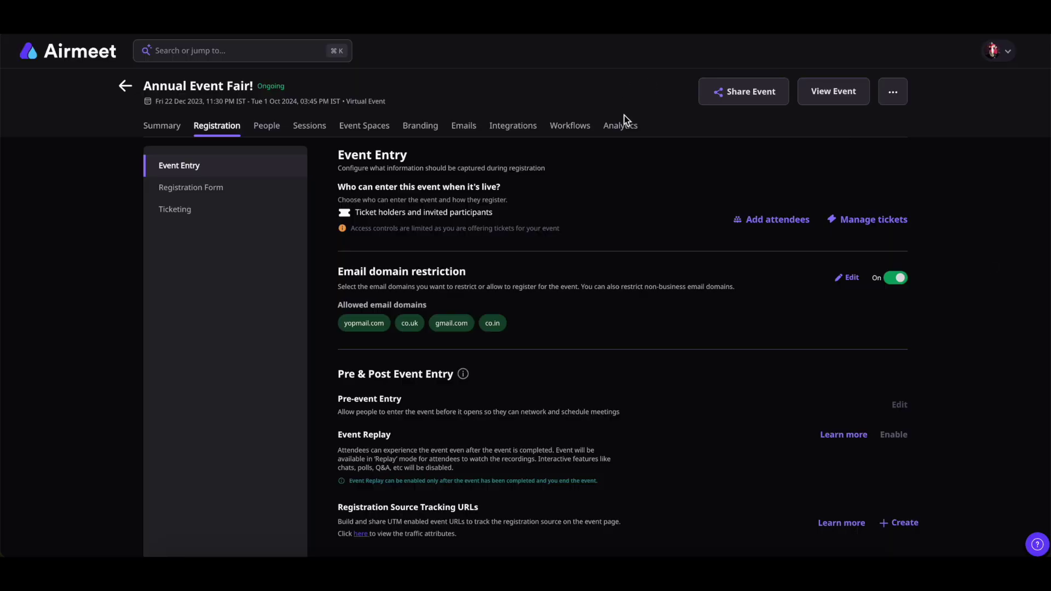
Open the Registrations report under Analytics for the Annual Event Fair.
click(622, 127)
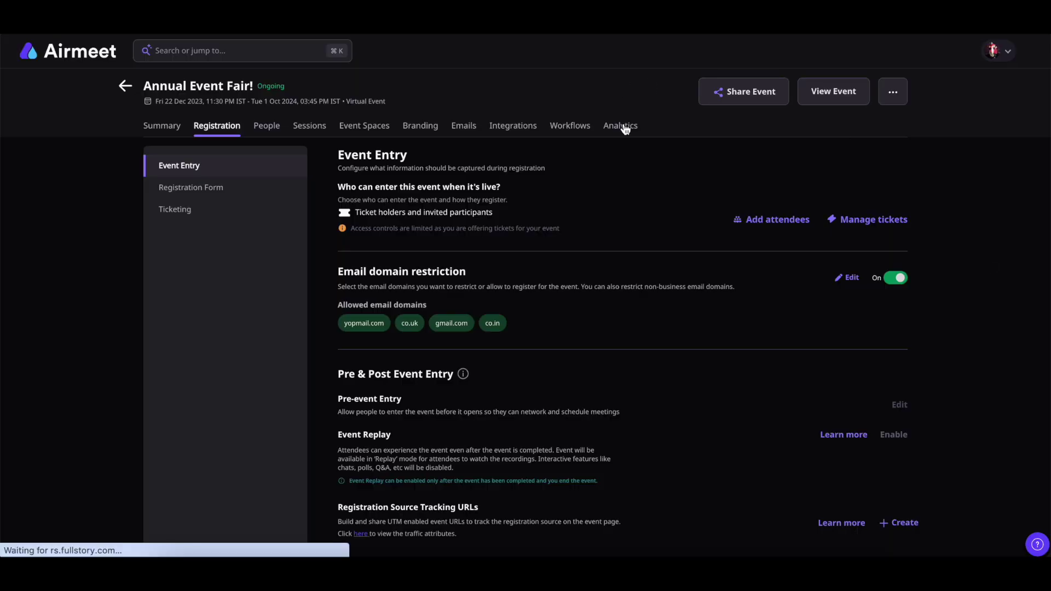
click(213, 191)
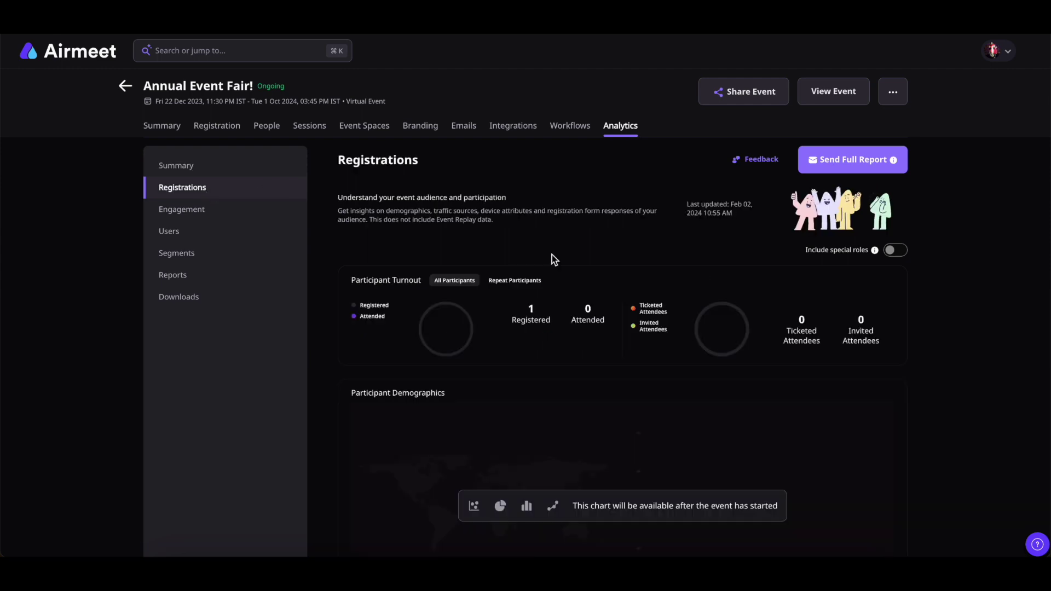
scroll(552, 258, down, 5)
scroll(551, 258, down, 2)
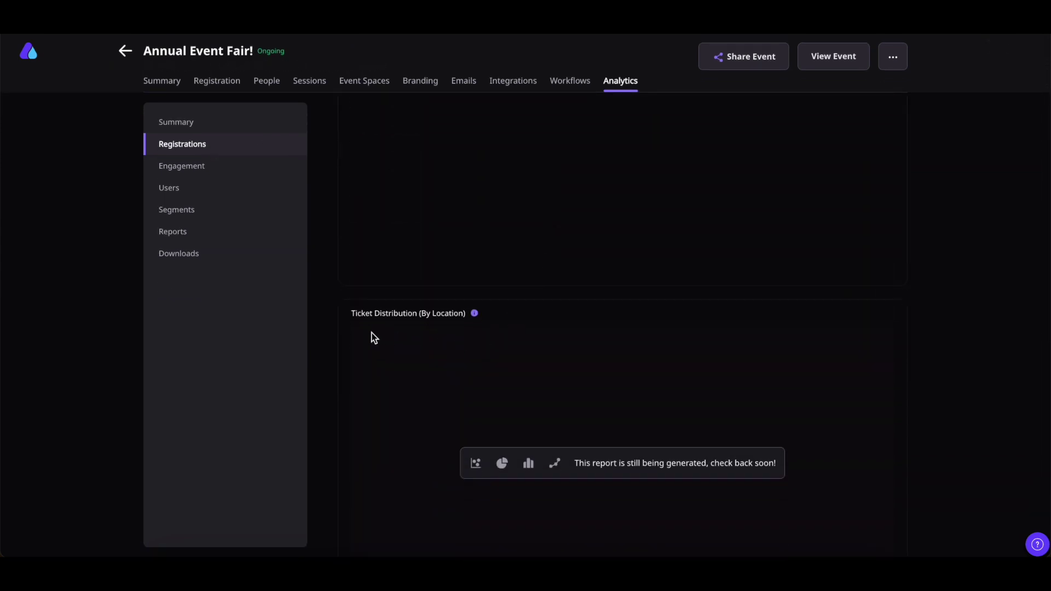